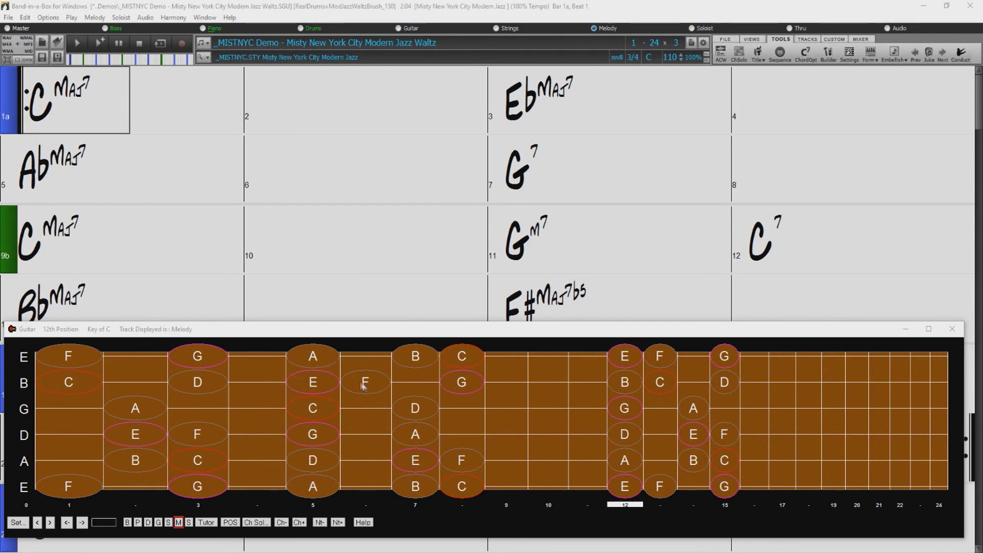
Step: Open Generate Guitar Chord Solo from the Guitar window's Ch Sol.. button
left_click(256, 522)
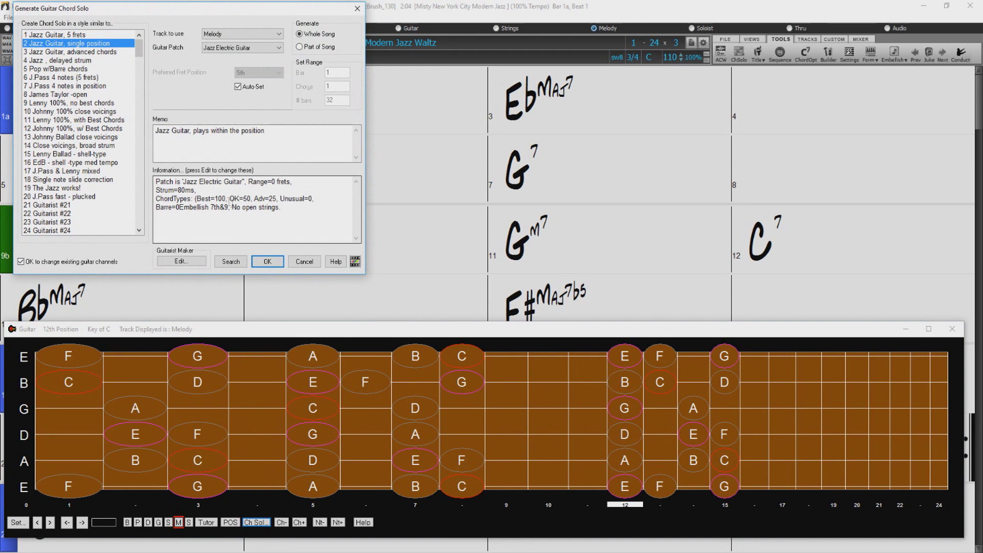
left_click(304, 261)
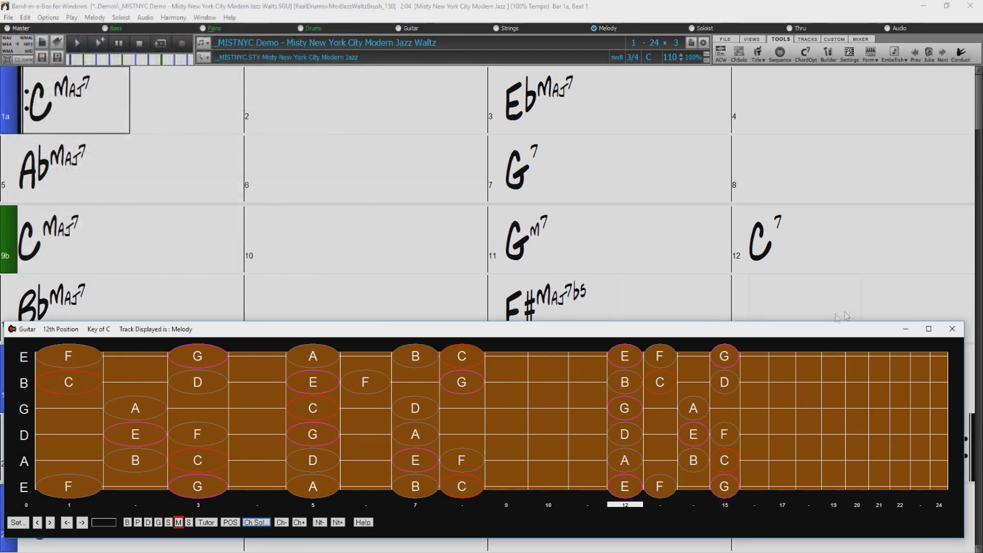
left_click(951, 328)
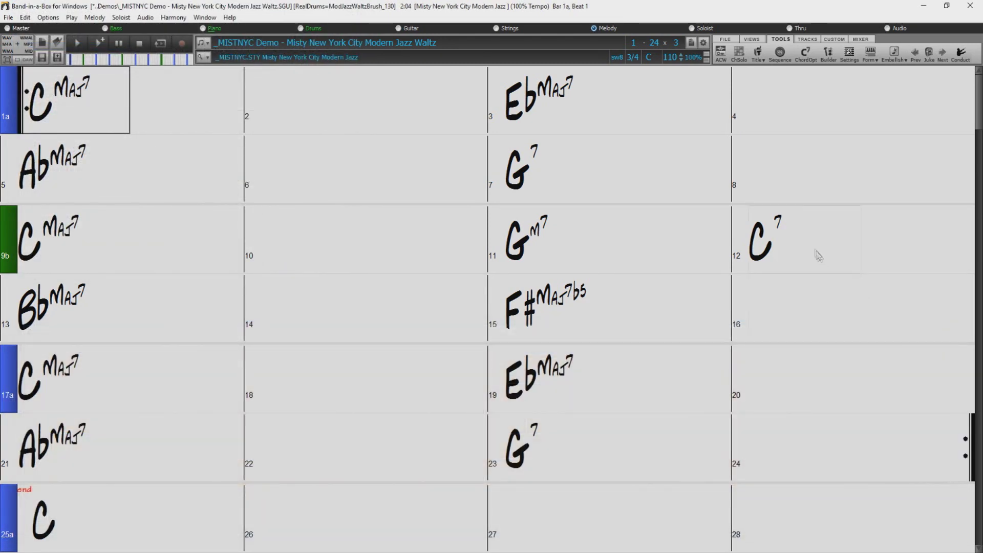
left_click(740, 58)
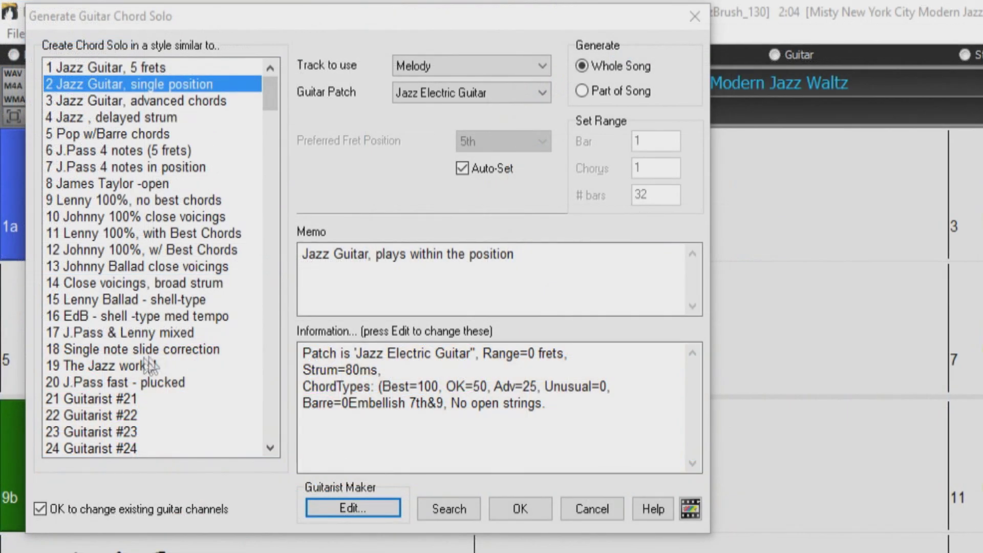
Step: Open the Guitarist Editor for the Jazz Guitar, single position style
left_click_drag(262, 88, 275, 75)
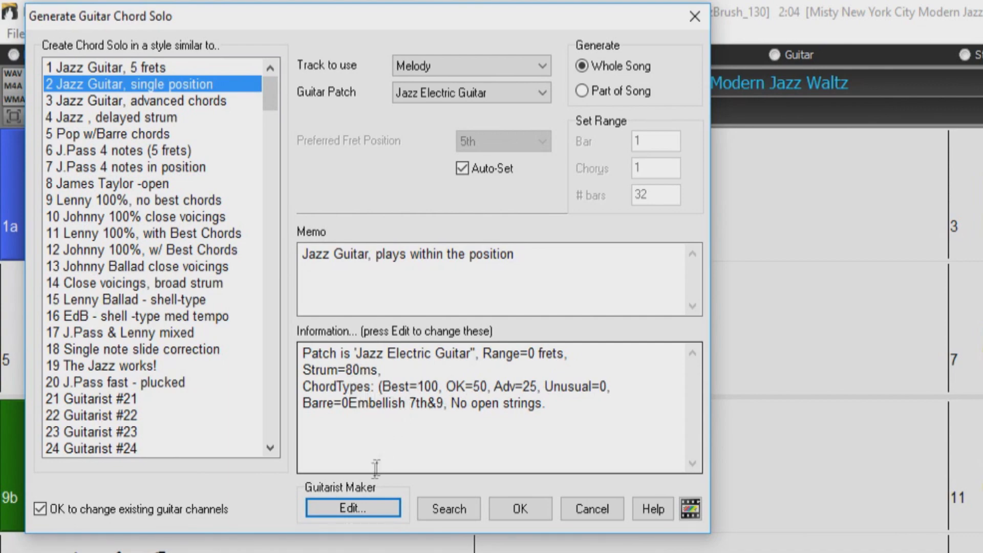
left_click(352, 507)
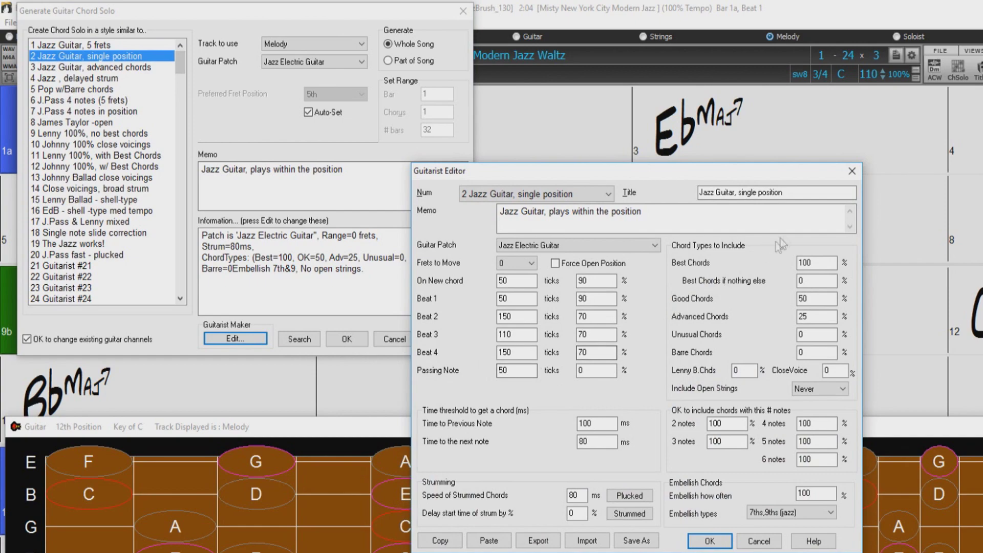
Step: Select the 13 Johnny Ballad close voicings guitarist by searching 'ballad'
left_click(852, 173)
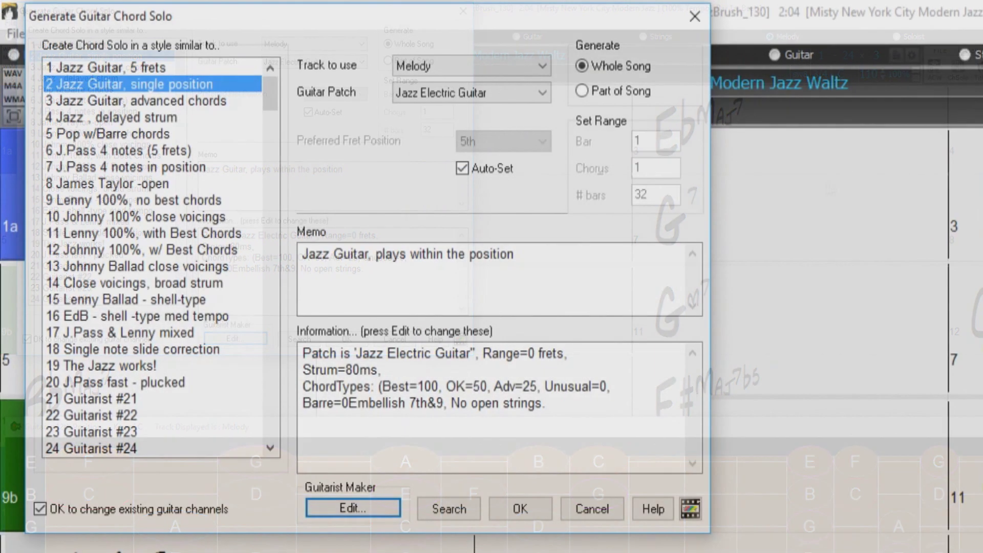
left_click(438, 501)
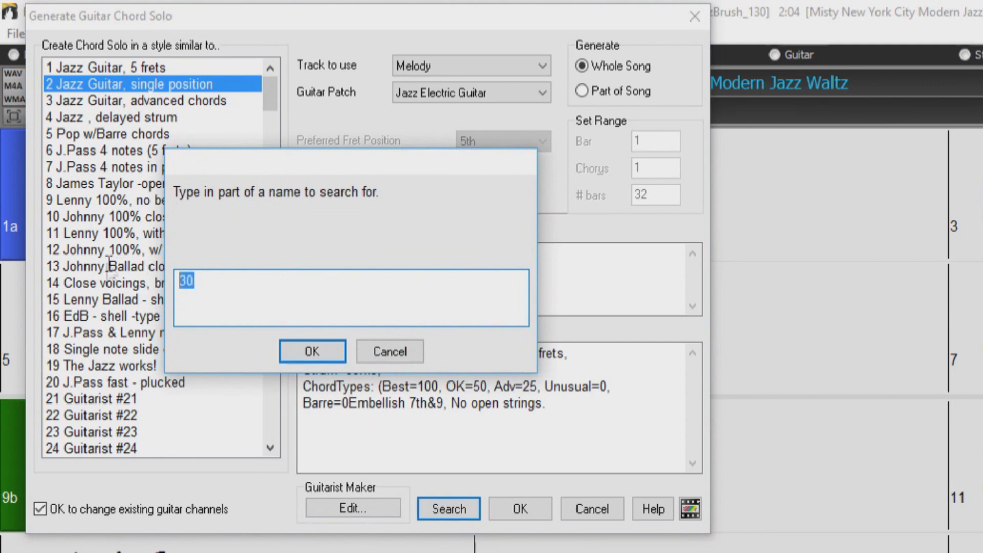
type("ballad")
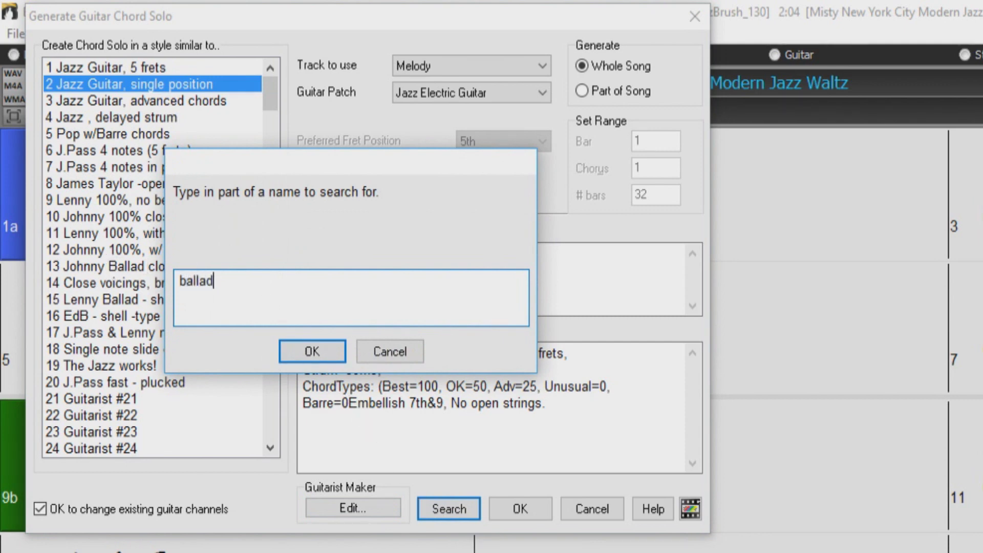
left_click(314, 349)
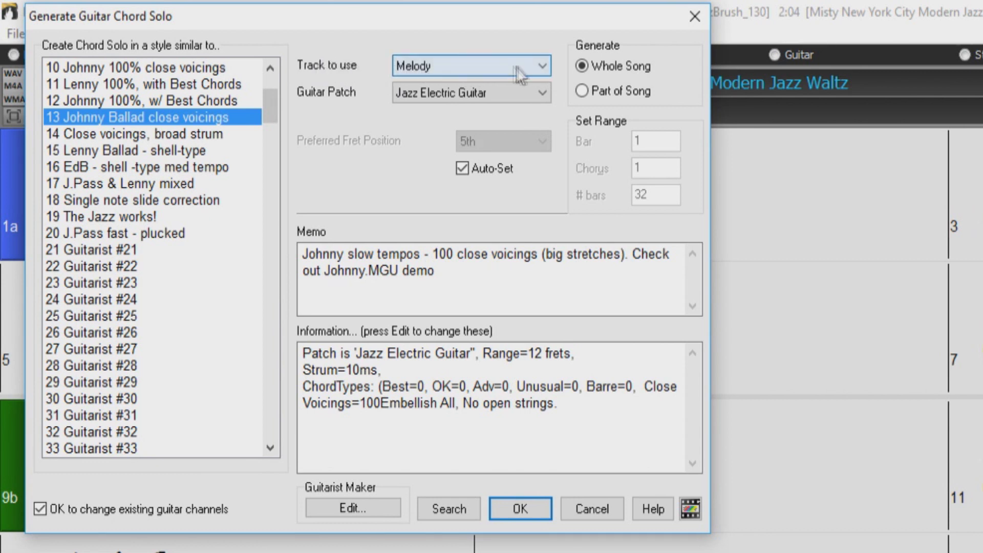
left_click(541, 67)
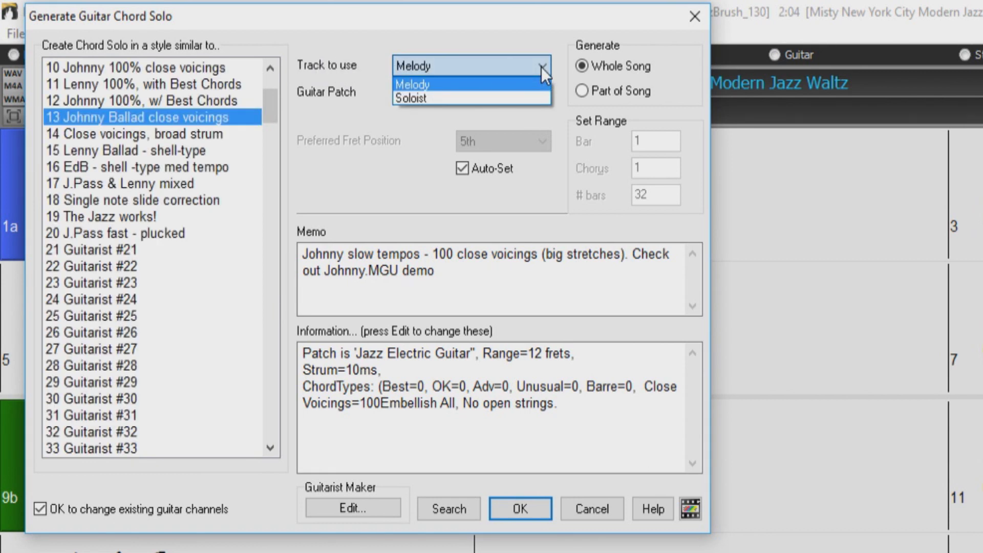
left_click(541, 67)
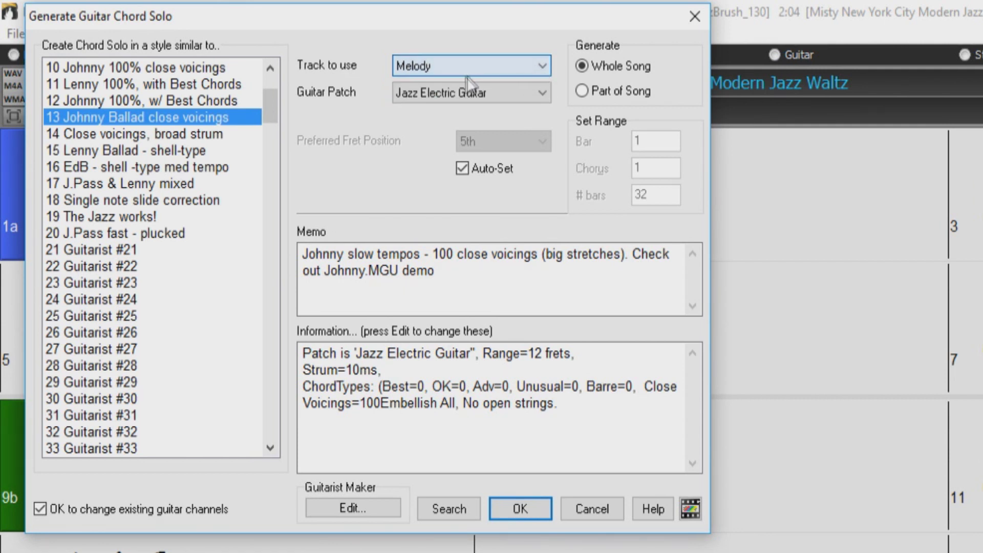
key("Tab")
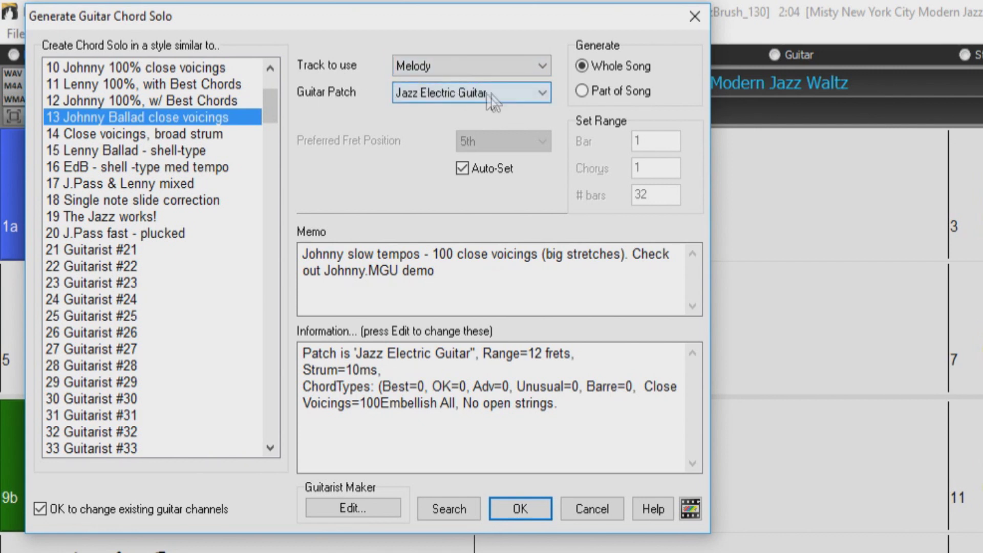
left_click(545, 93)
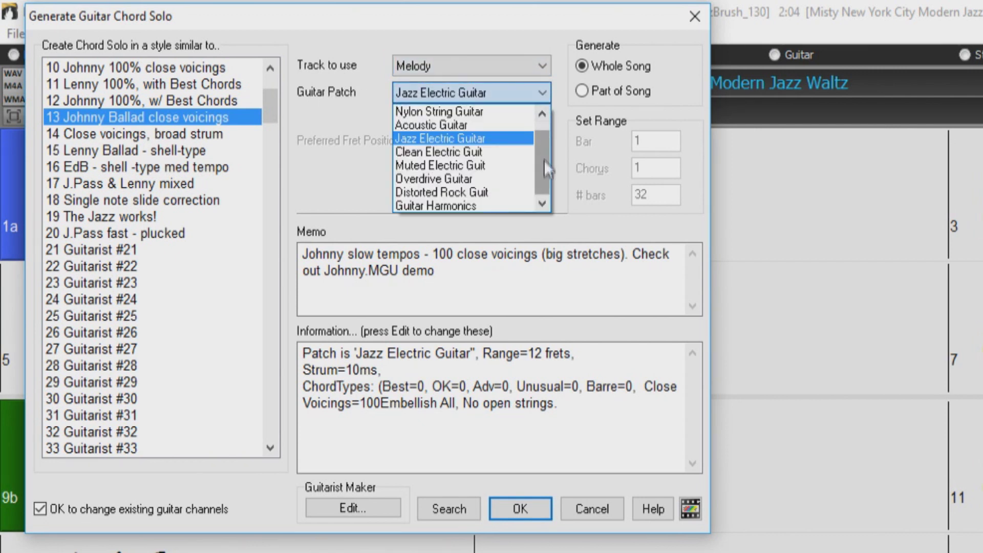
left_click_drag(543, 165, 545, 132)
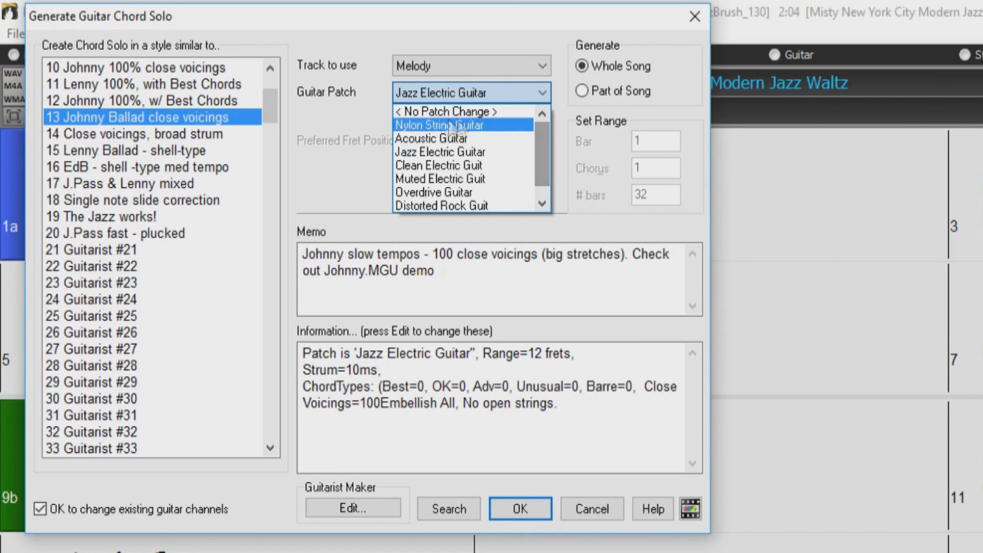
left_click(354, 109)
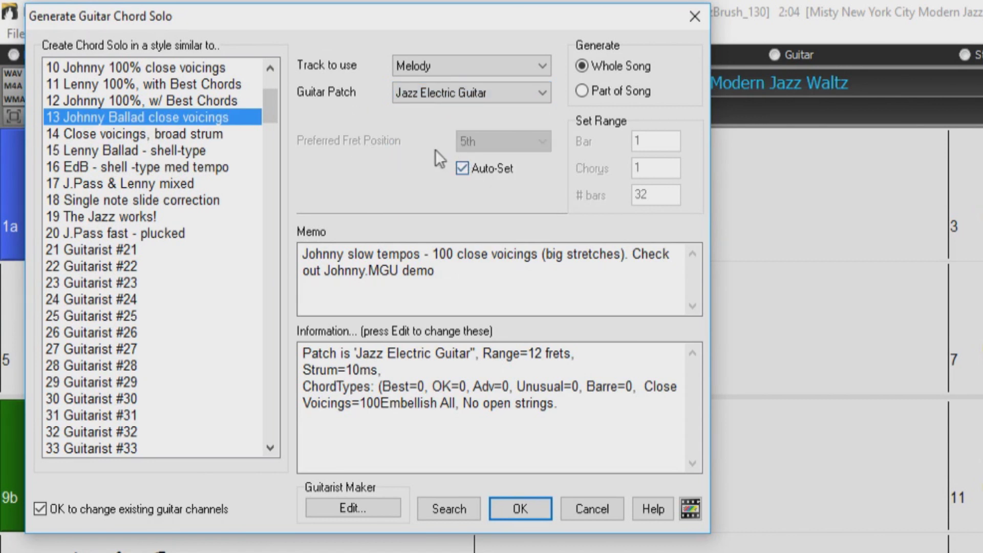
left_click(481, 166)
left_click(546, 137)
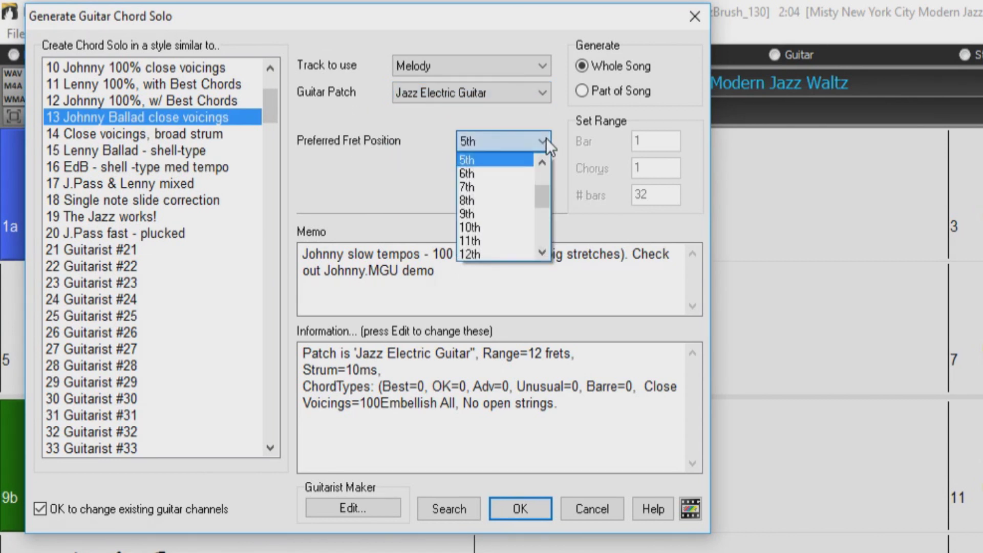
left_click(545, 138)
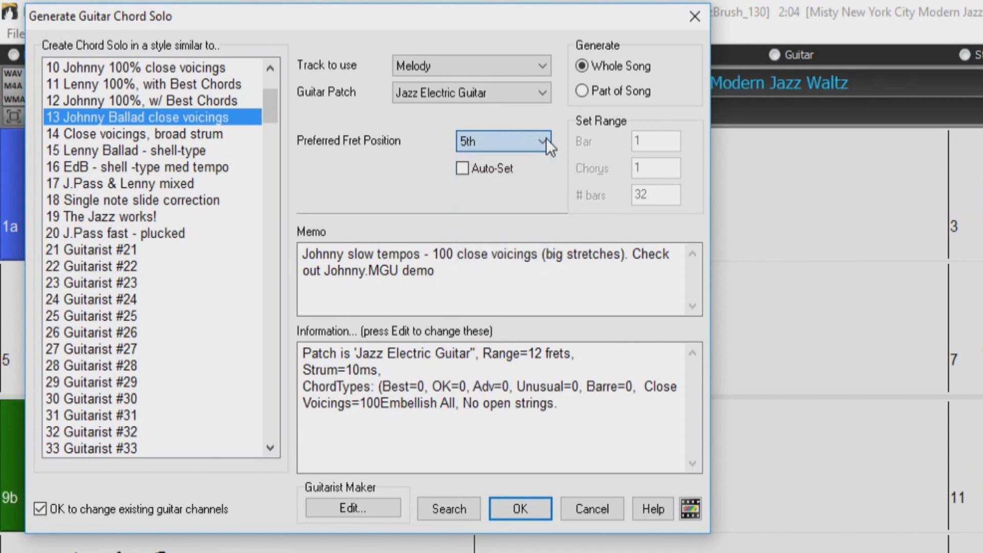
left_click(463, 168)
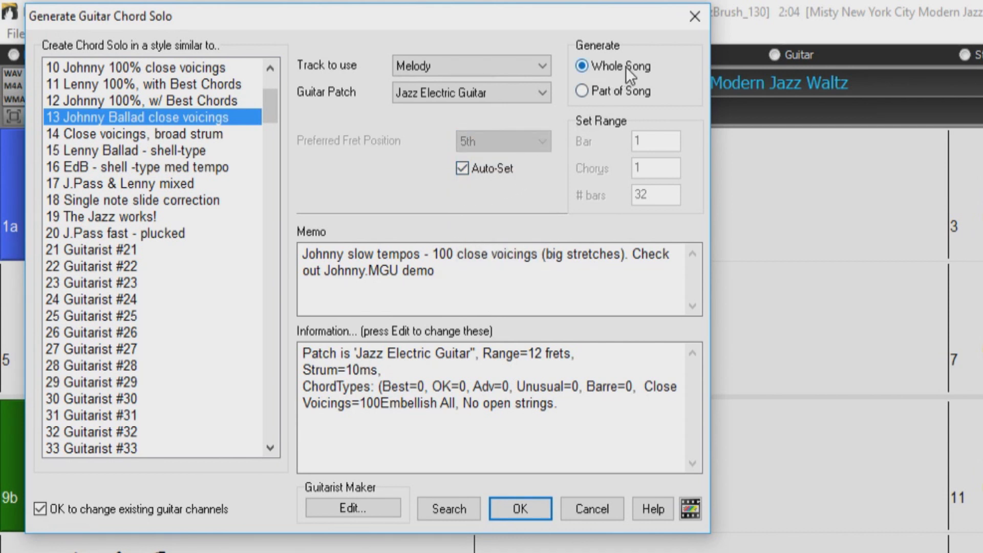
Step: Keep the chord solo range on Whole Song rather than Part of Song
left_click(581, 91)
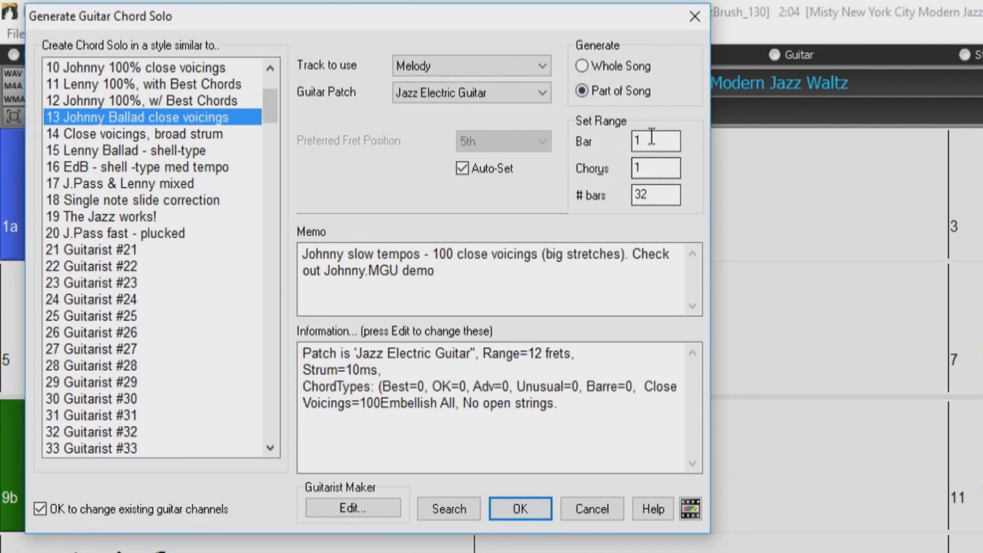
left_click(583, 66)
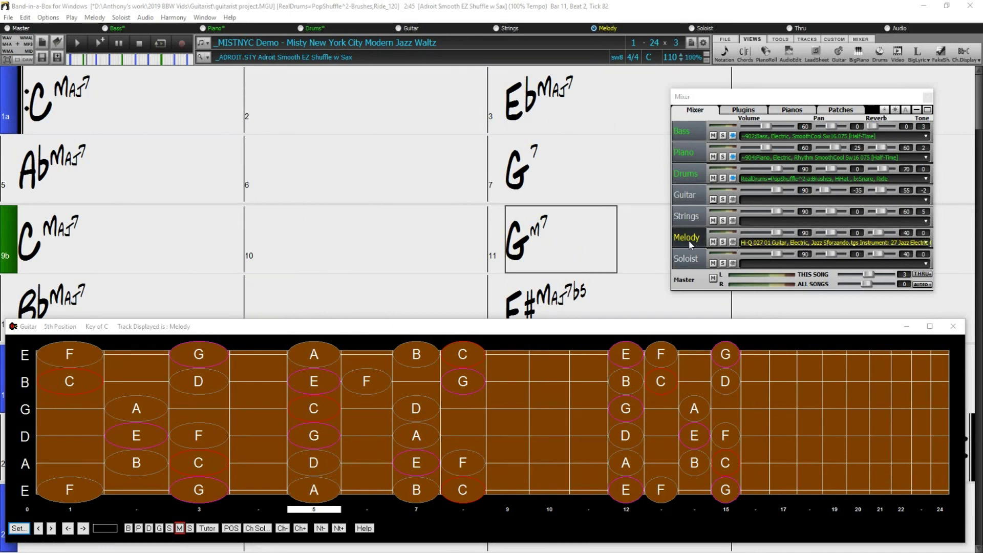
Step: Play the waltz from bar 1 with F4 while watching the fretboard
key("F4")
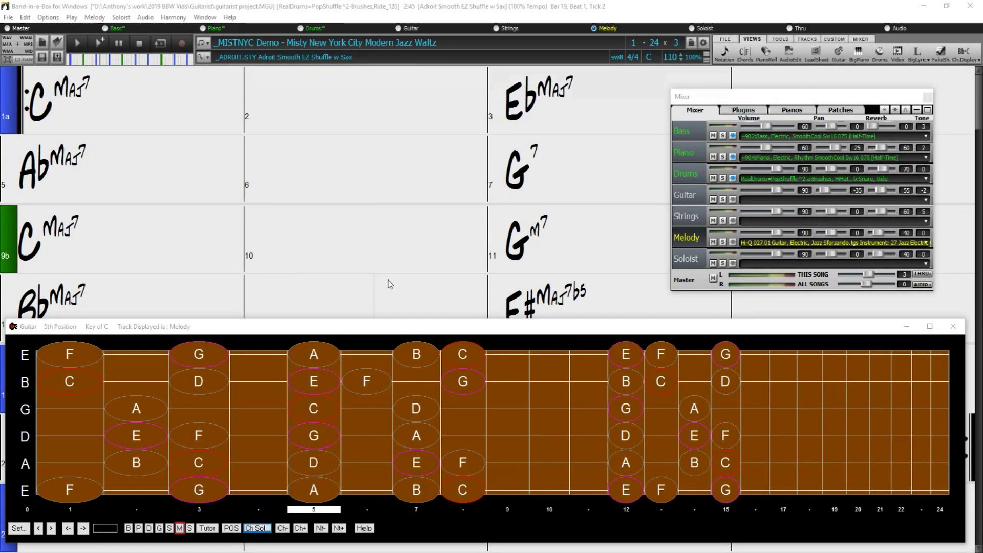
left_click(255, 528)
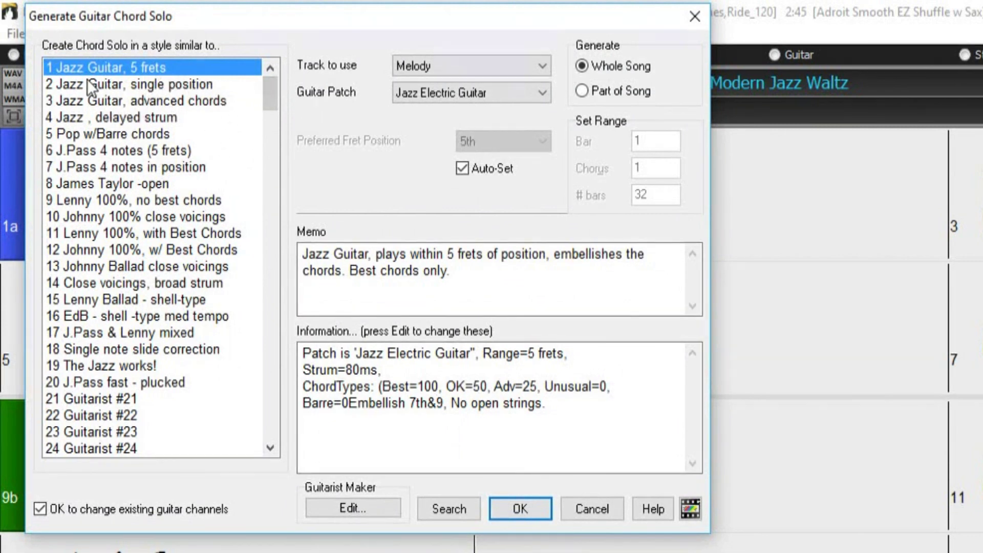
Step: Choose '2 Jazz Guitar, single position' and generate the solo on the Melody track
left_click(127, 82)
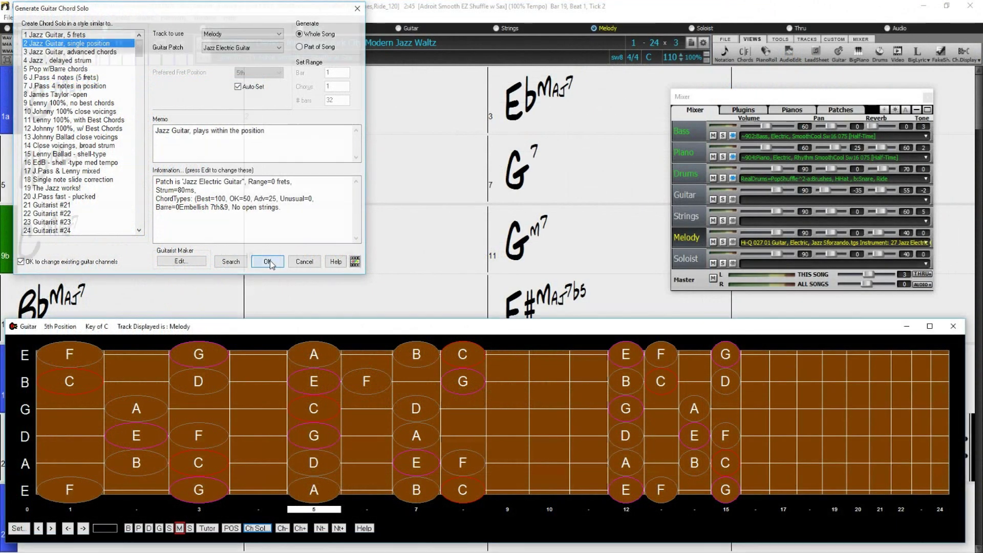
left_click(268, 262)
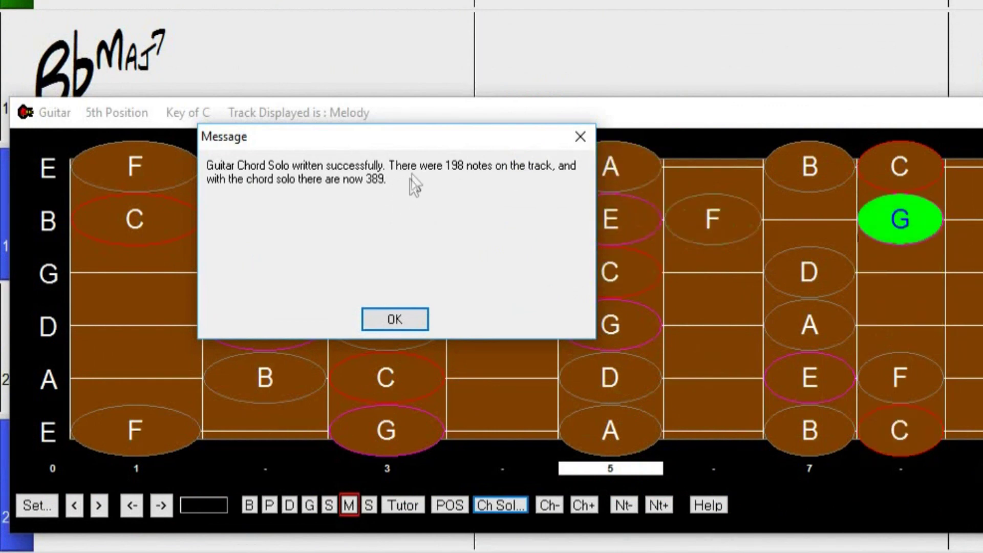
Step: Dismiss the 389-note success message while the solo plays on the fretboard
left_click_drag(422, 137, 399, 0)
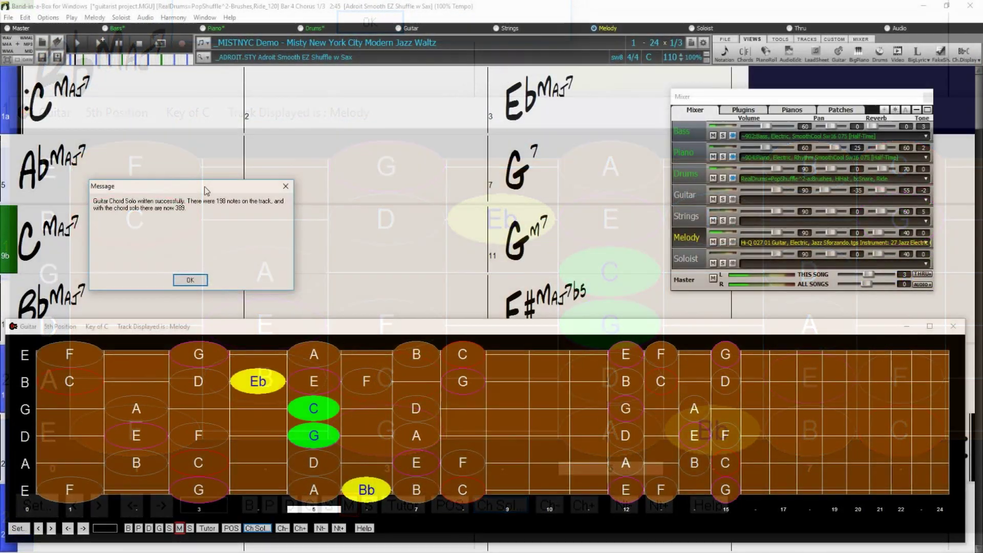